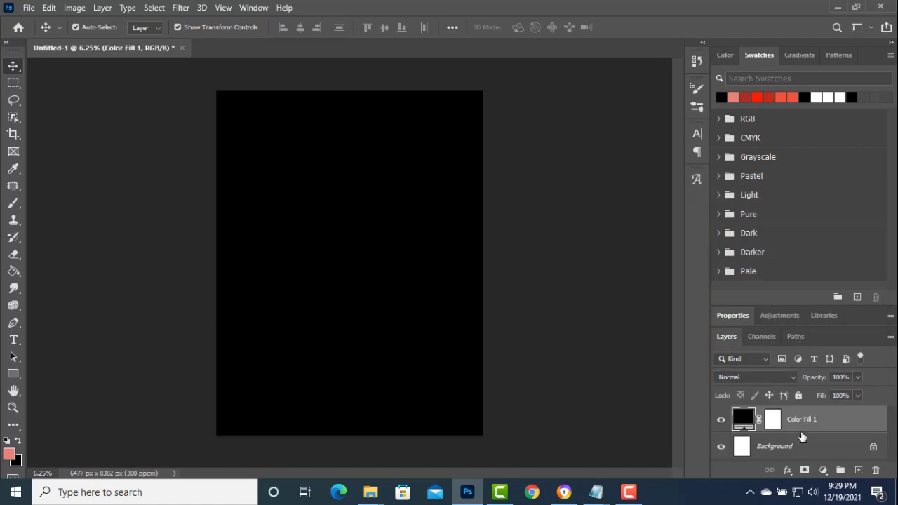
Set the foreground colour to ffffff and draw a white circle about 1345 × 1329 px in the canvas's upper-left area.
click(16, 375)
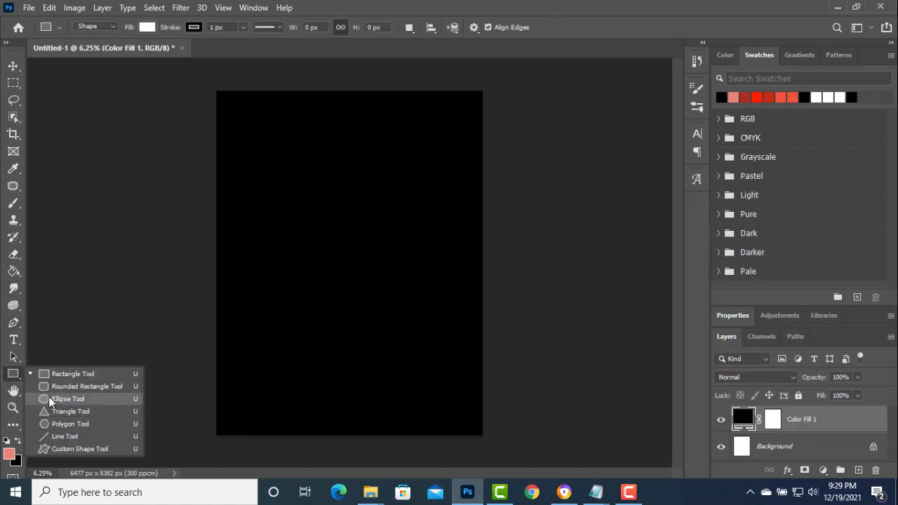
key(Escape)
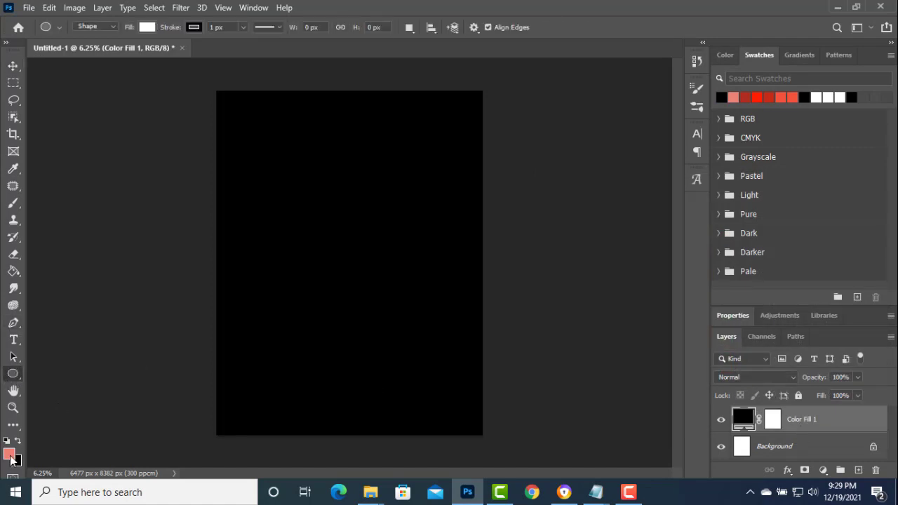
click(9, 454)
text(ffffff)
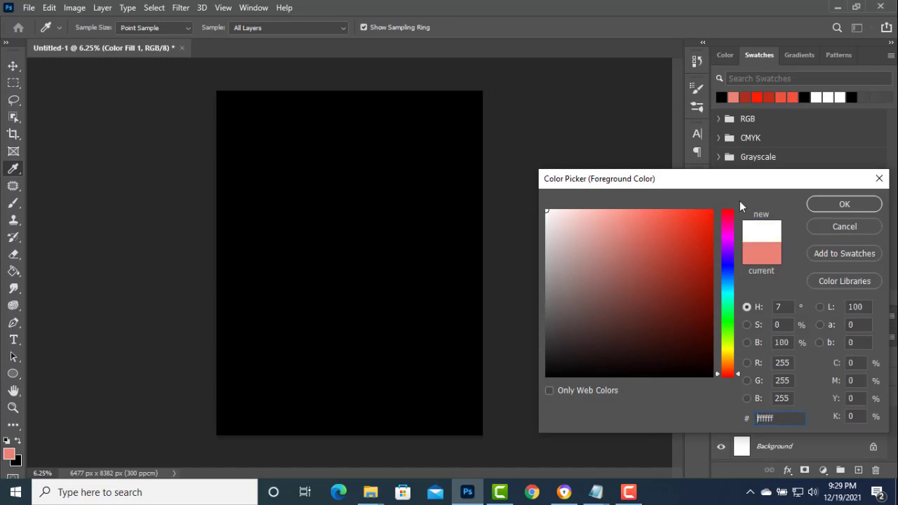
click(845, 209)
drag(248, 156, 303, 210)
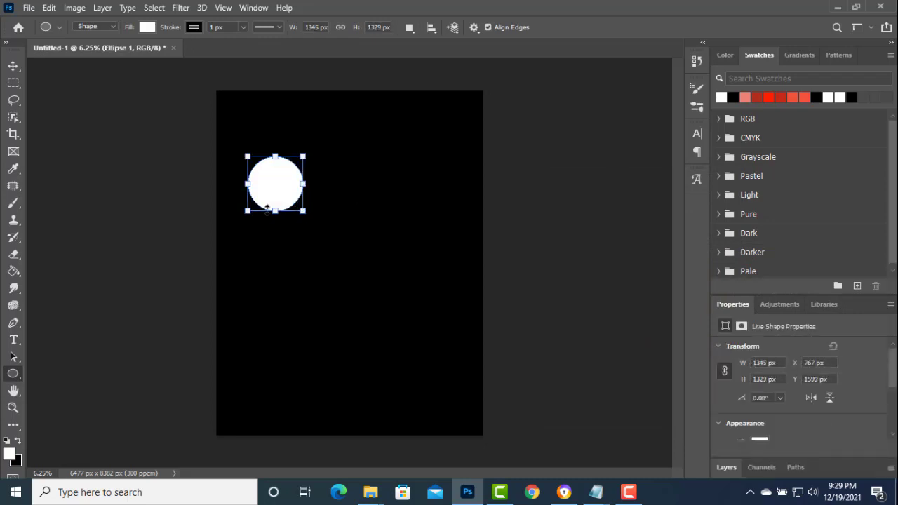
Duplicate the white circle into a row of three and copy that row down twice to form a 3 × 3 grid.
click(14, 66)
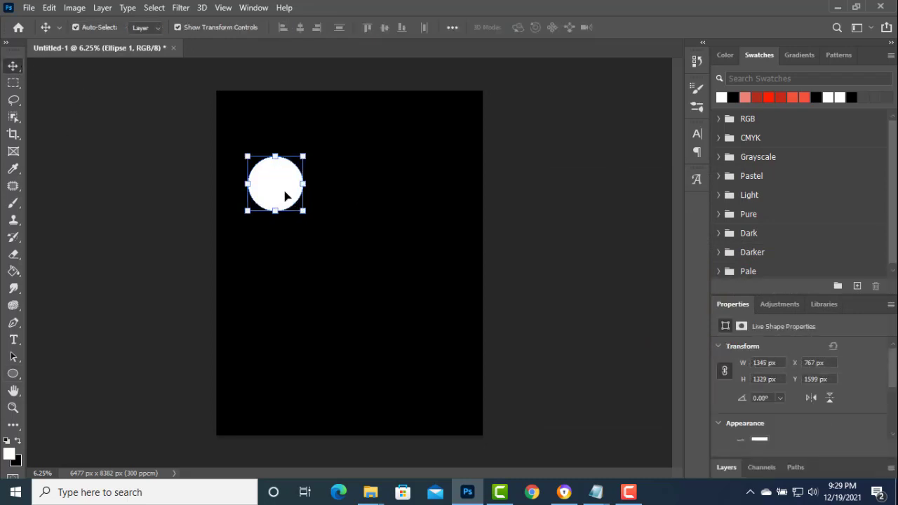
drag(286, 196, 427, 204)
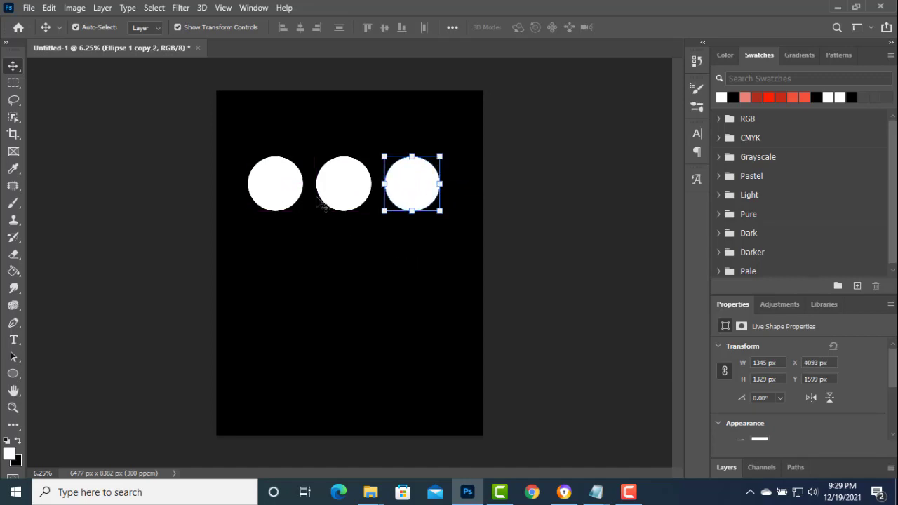
shift+click(357, 194)
shift+click(282, 193)
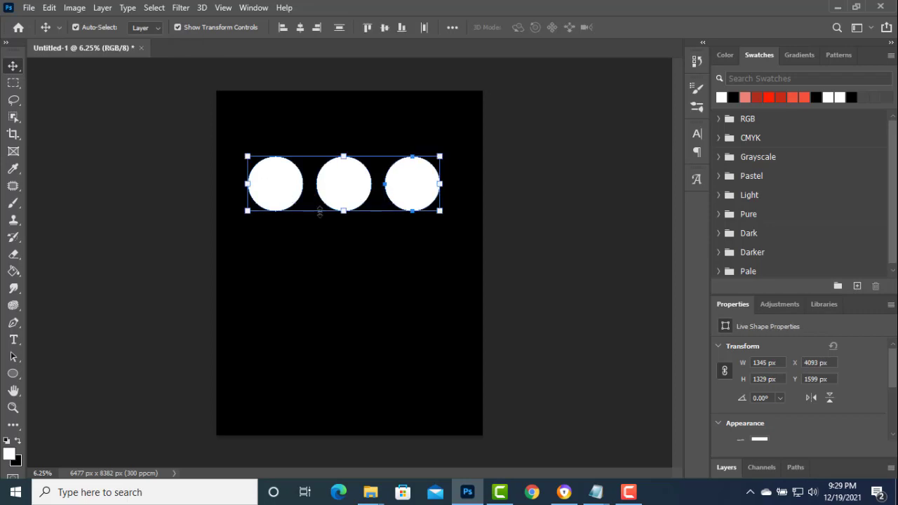
drag(350, 192, 345, 348)
Change the fill of the grid's centre circle to black, 000000.
click(340, 272)
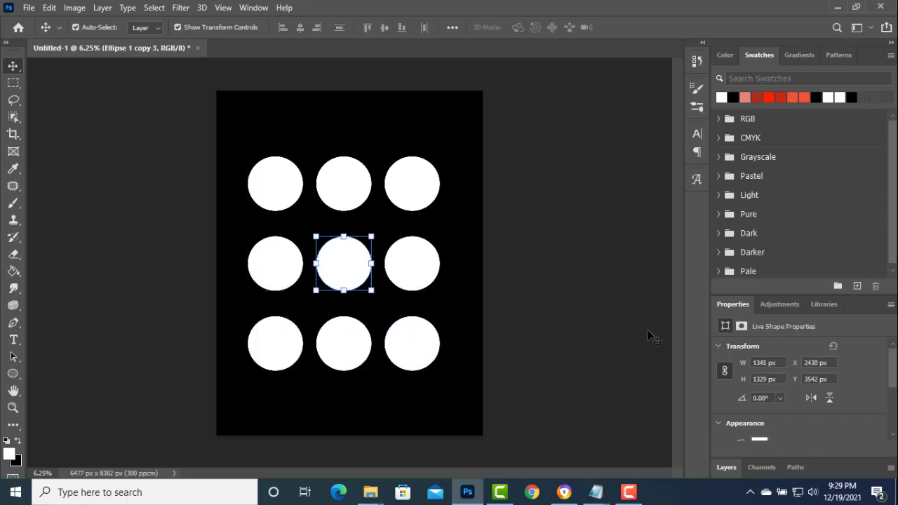
click(729, 467)
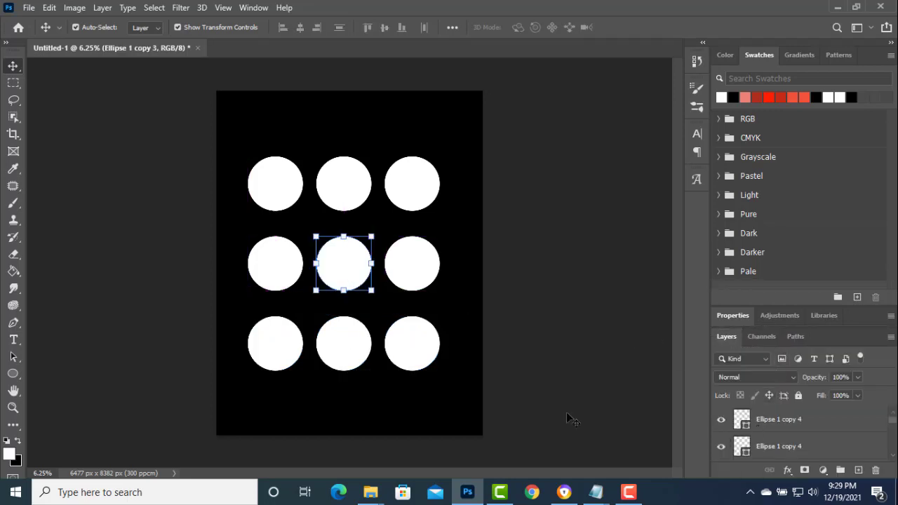
click(781, 418)
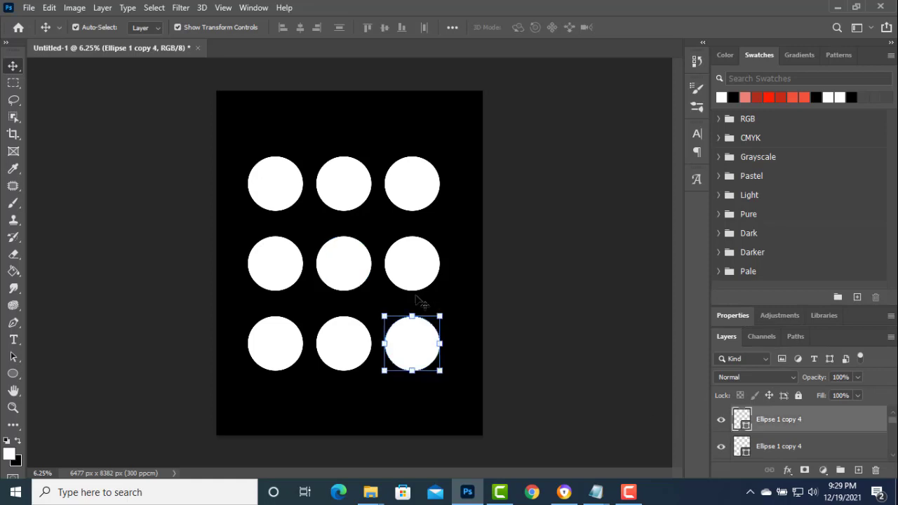
click(351, 275)
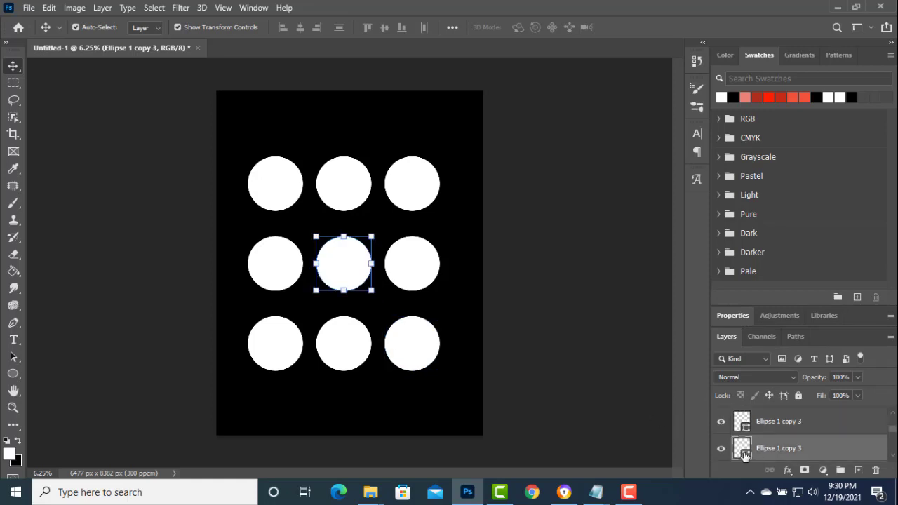
double_click(743, 454)
drag(659, 324, 721, 383)
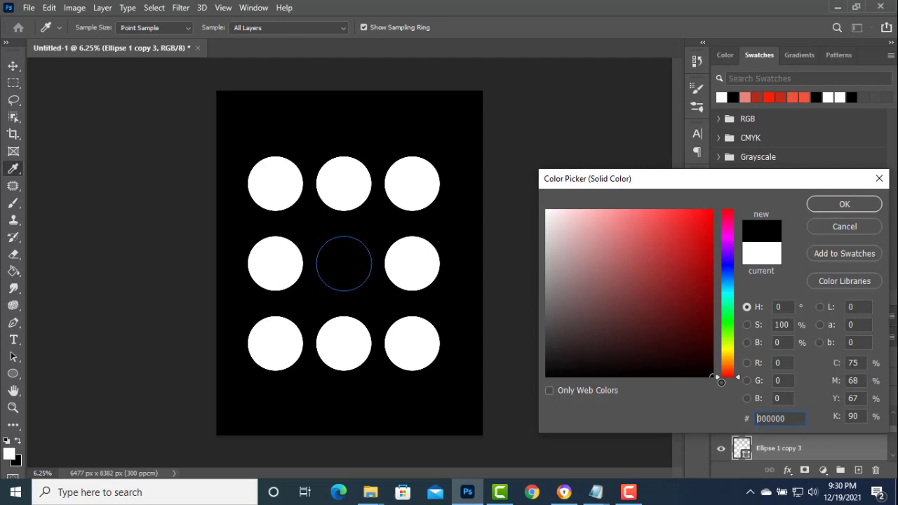
click(843, 205)
key(v)
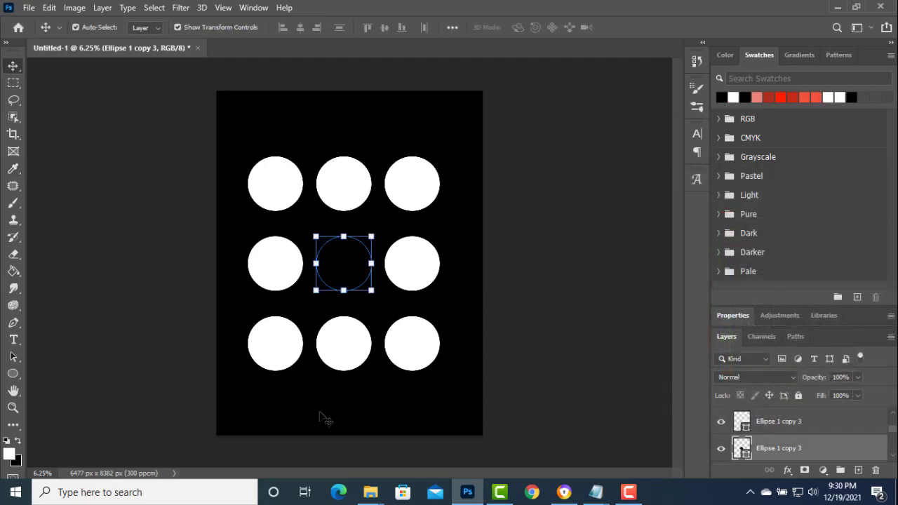
Fill the grid's top-right and bottom-left circles with the salmon pink from the recent swatches.
scroll(803, 424, up, 1)
click(802, 421)
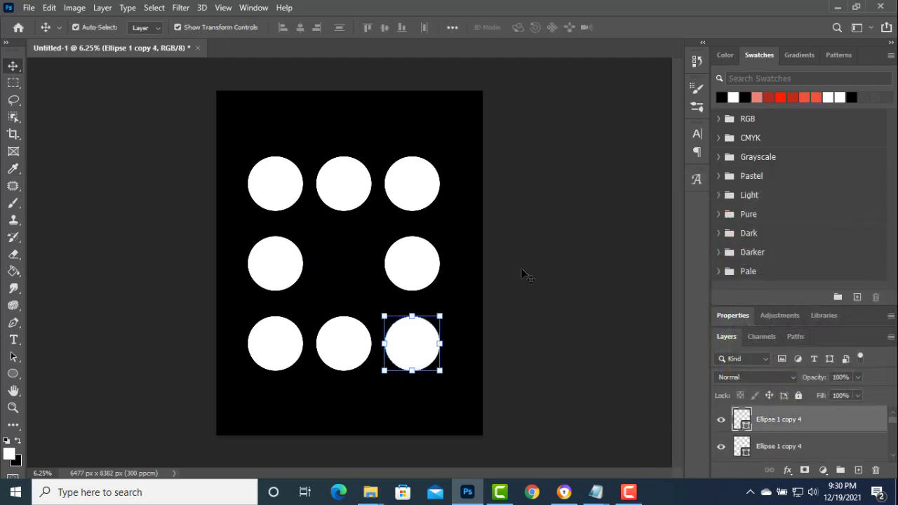
click(422, 192)
click(761, 95)
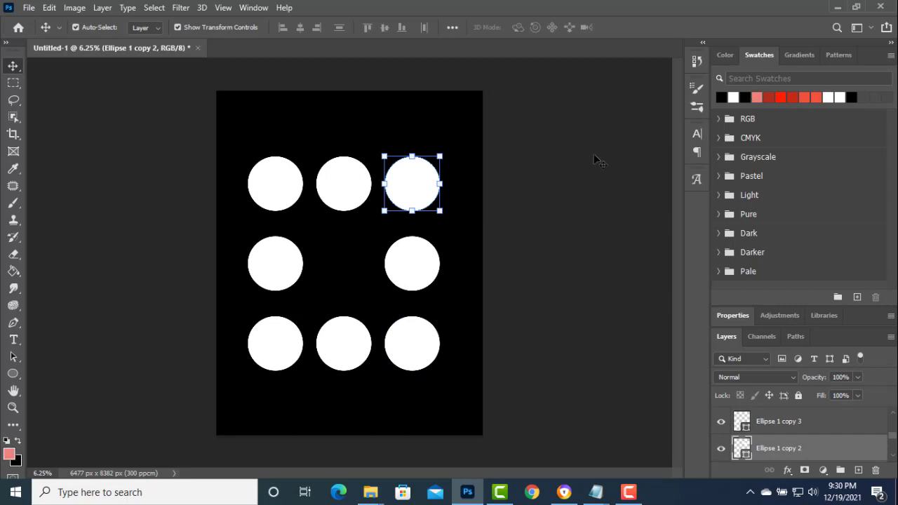
key(alt+BackSpace)
click(287, 347)
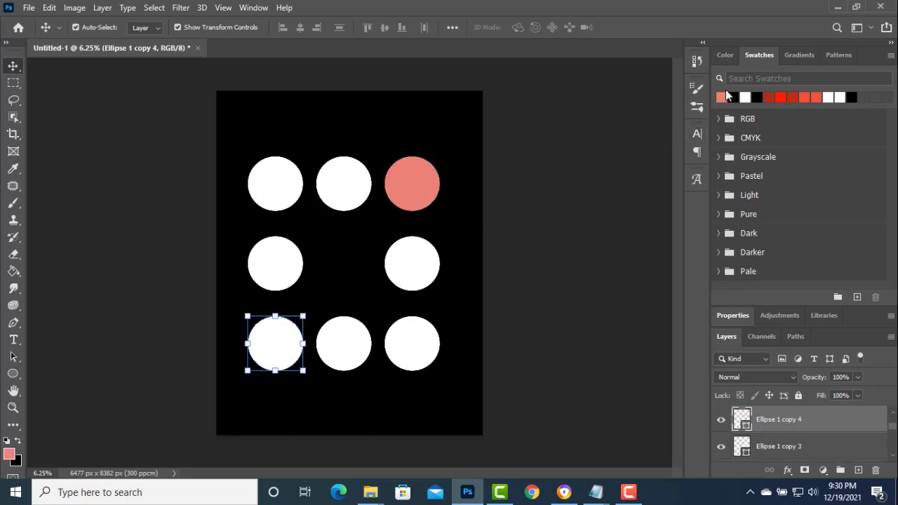
key(alt+BackSpace)
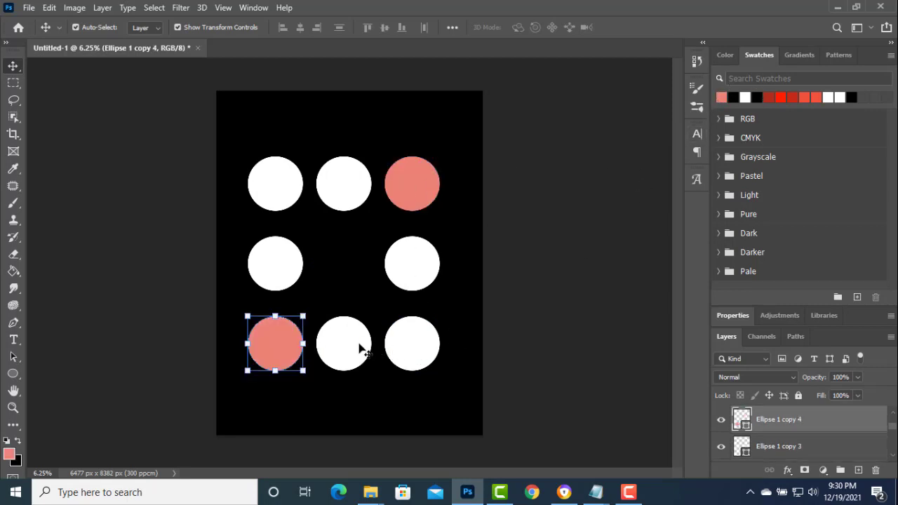
Fill the bottom-middle circle with dark red and the bottom-right circle with bright red from the recent swatches.
click(361, 346)
click(772, 96)
key(alt+BackSpace)
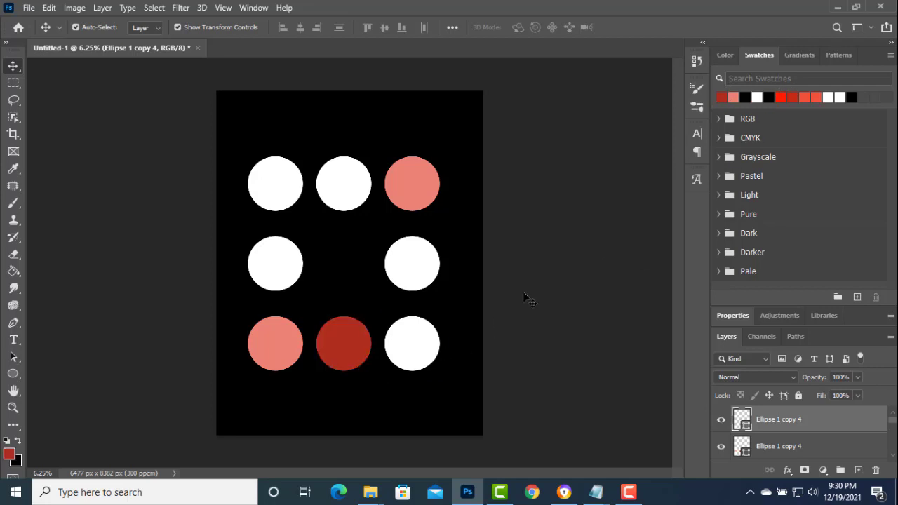
click(412, 344)
key(alt+BackSpace)
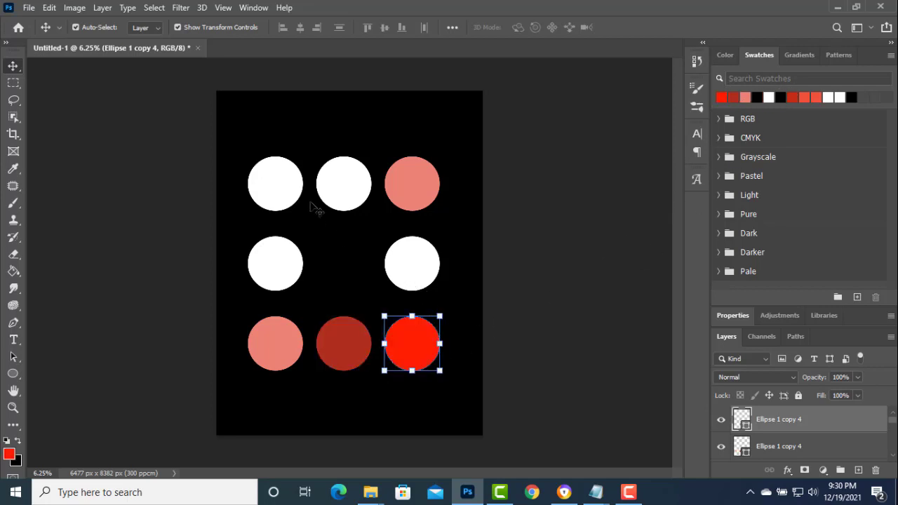
Fill the top-left circle with bright red and the middle-left circle with orange-red.
click(284, 192)
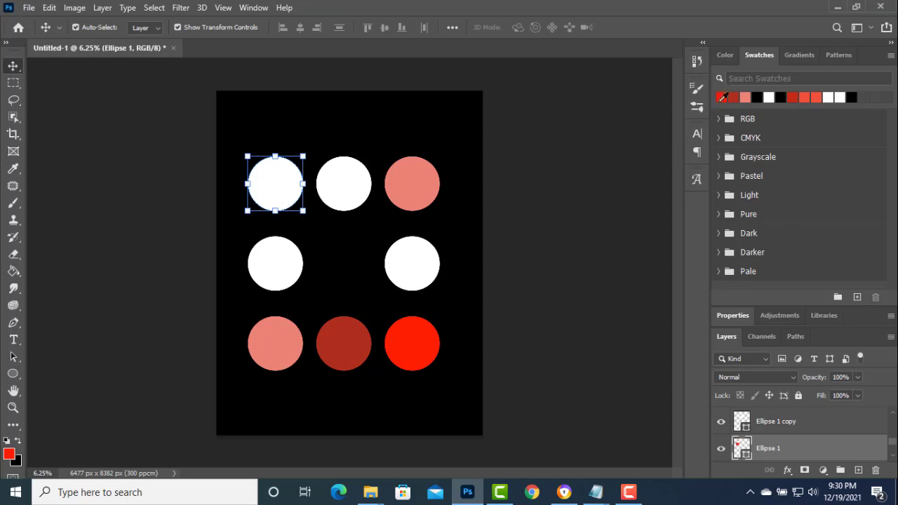
key(alt+BackSpace)
click(288, 274)
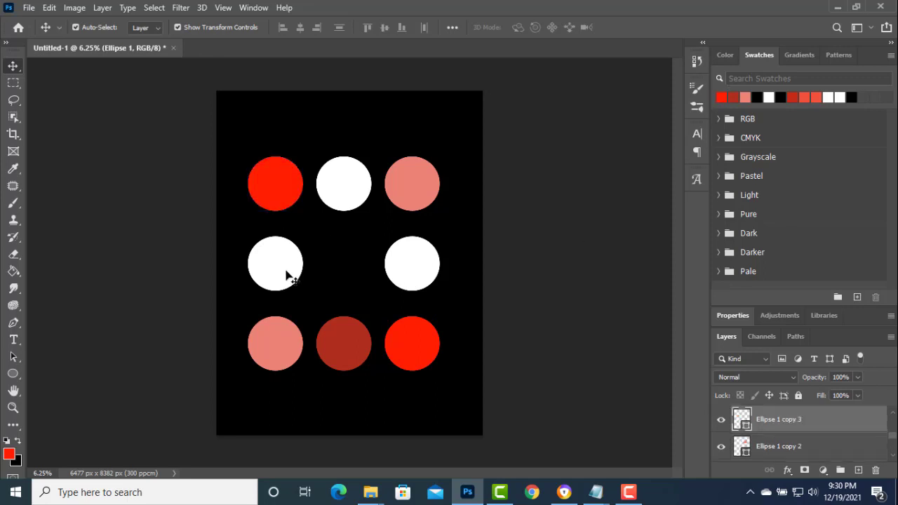
click(812, 96)
key(alt+BackSpace)
Fill the middle-right circle with dark red and the top-middle circle with the slightly lighter deep red swatch.
click(429, 270)
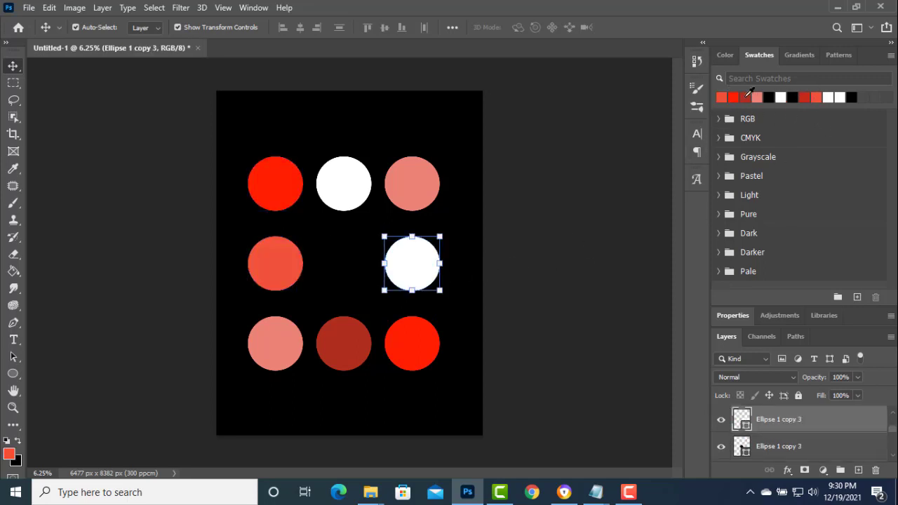
click(746, 96)
key(alt+BackSpace)
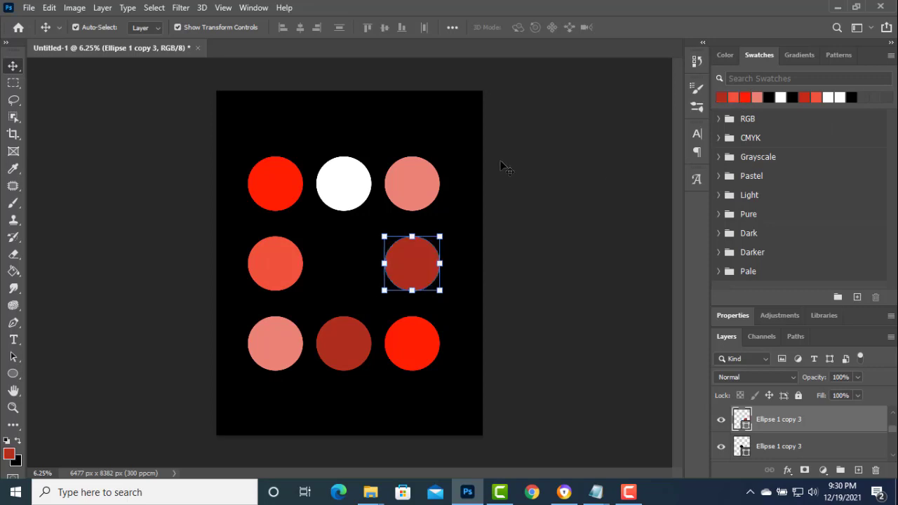
click(336, 201)
click(814, 97)
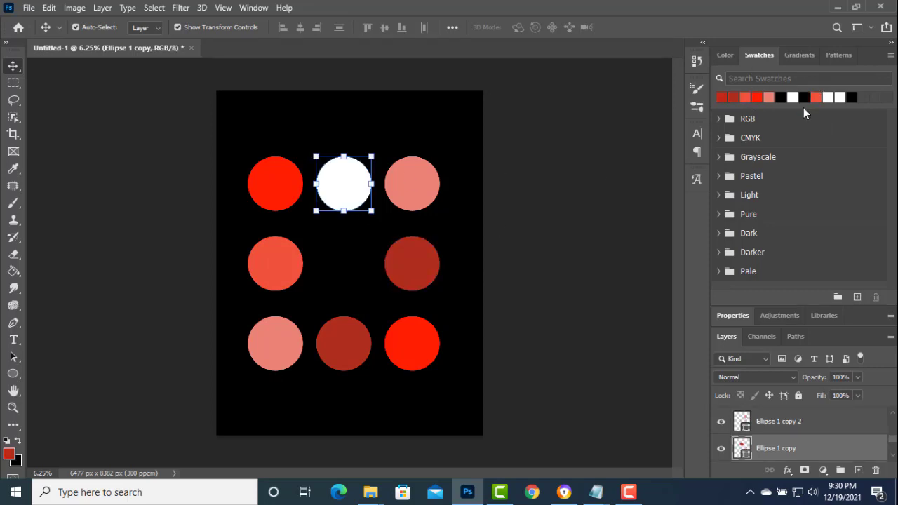
key(alt+BackSpace)
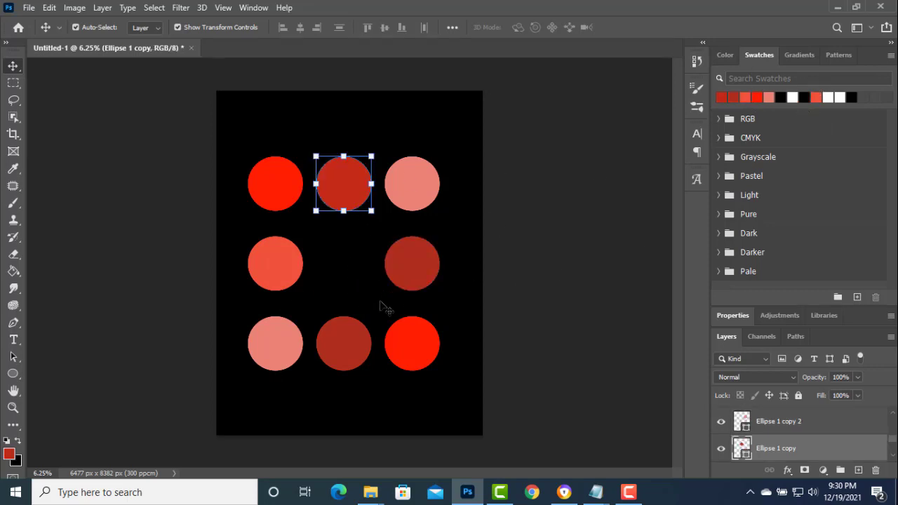
Draw a rectangle about 3151 × 2832 px above all circle layers, covering the middle of the grid.
scroll(803, 434, up, 2)
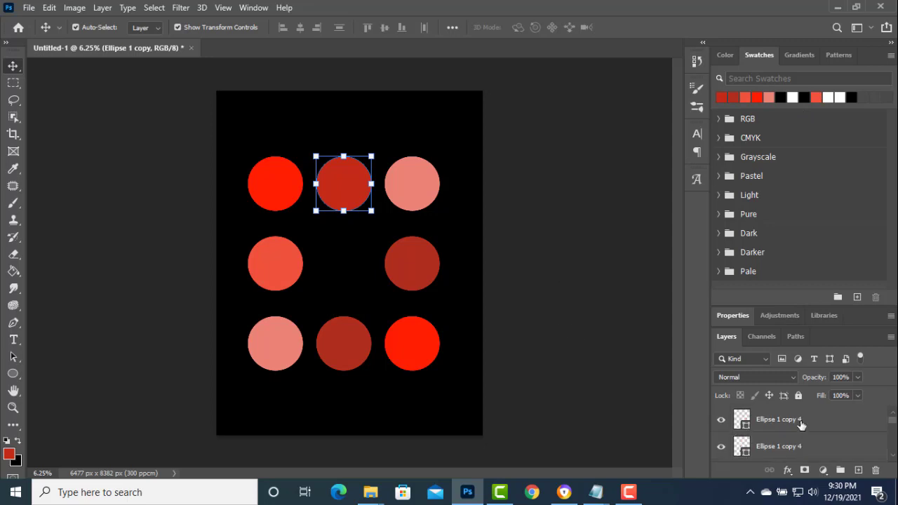
click(800, 423)
drag(9, 375, 54, 376)
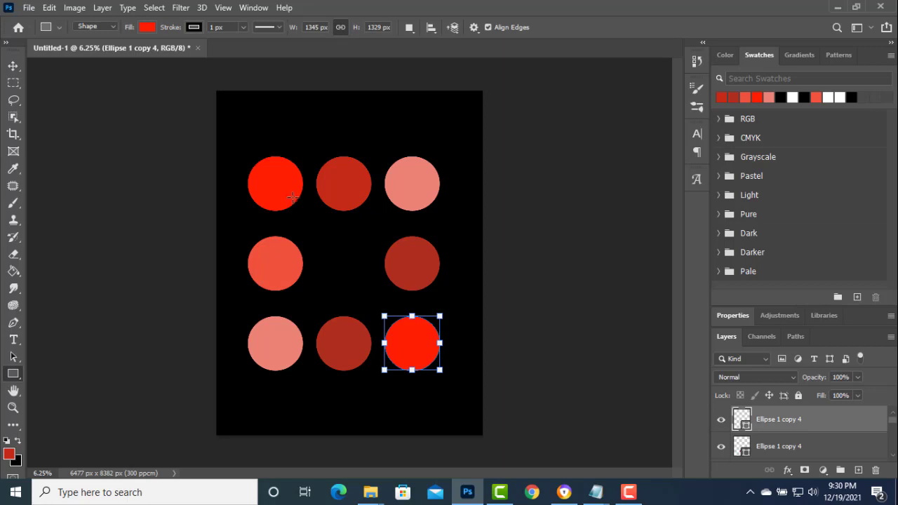
drag(292, 197, 431, 322)
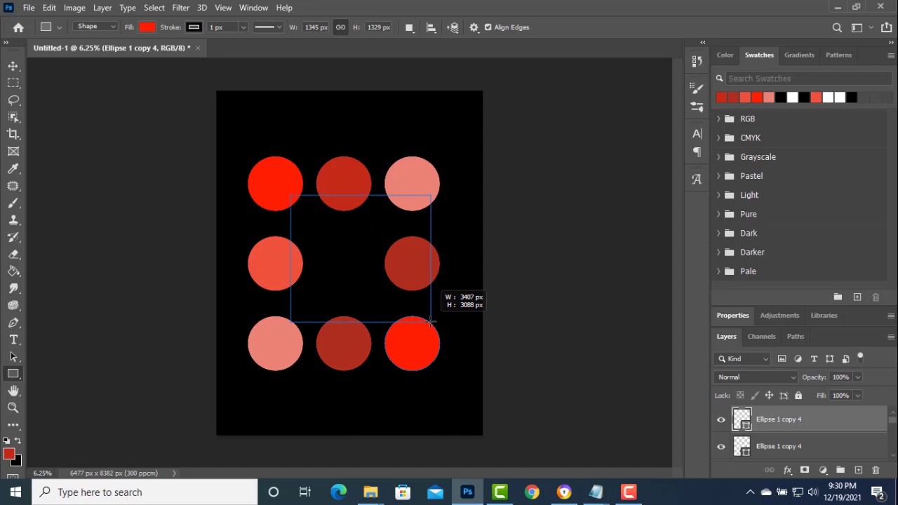
mouse_move(430, 322)
mouse_down()
mouse_move(421, 322)
mouse_move(419, 310)
mouse_up()
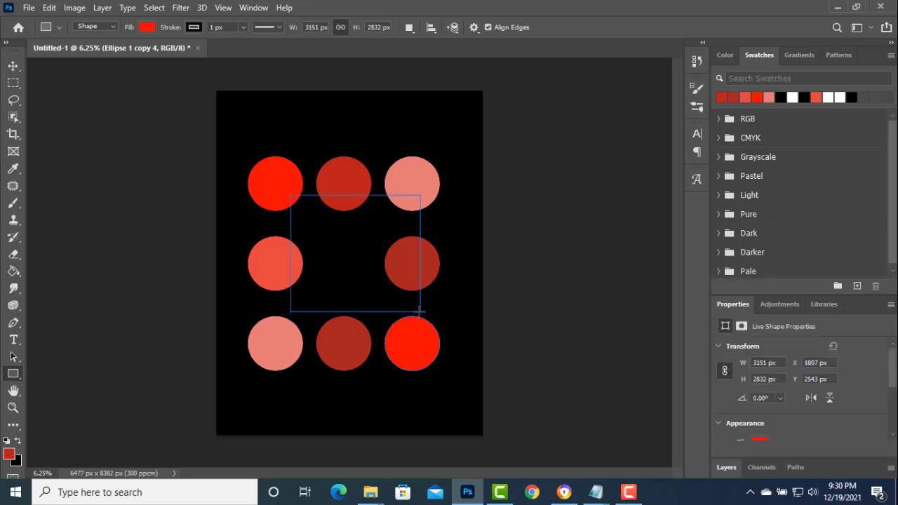
click(727, 467)
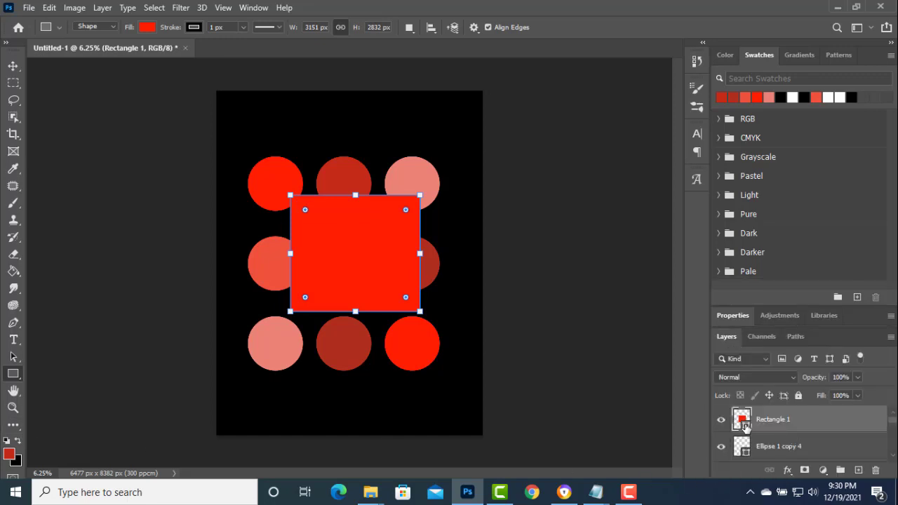
Change the rectangle's fill colour to black, 000000.
double_click(742, 418)
drag(573, 234, 715, 382)
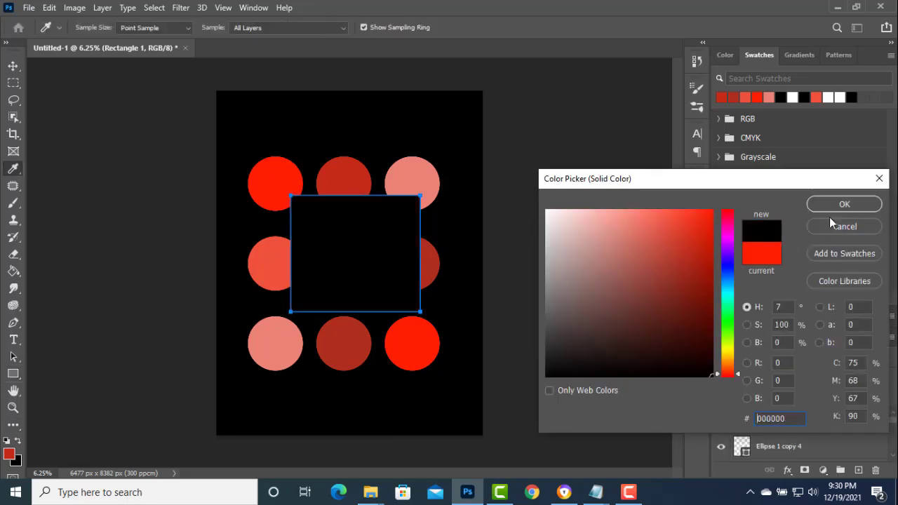
key(Return)
Rotate the black rectangle into a diamond and move it over the centre of the circle grid.
drag(427, 325, 476, 251)
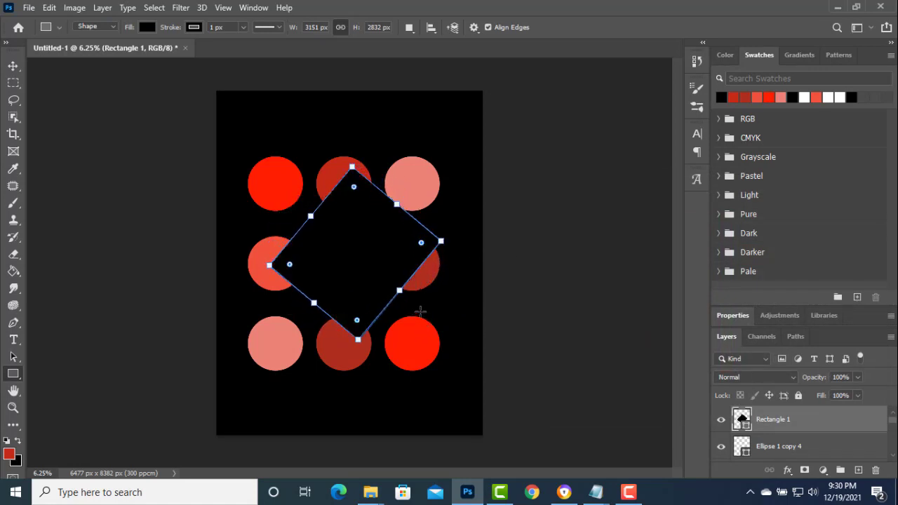
click(13, 65)
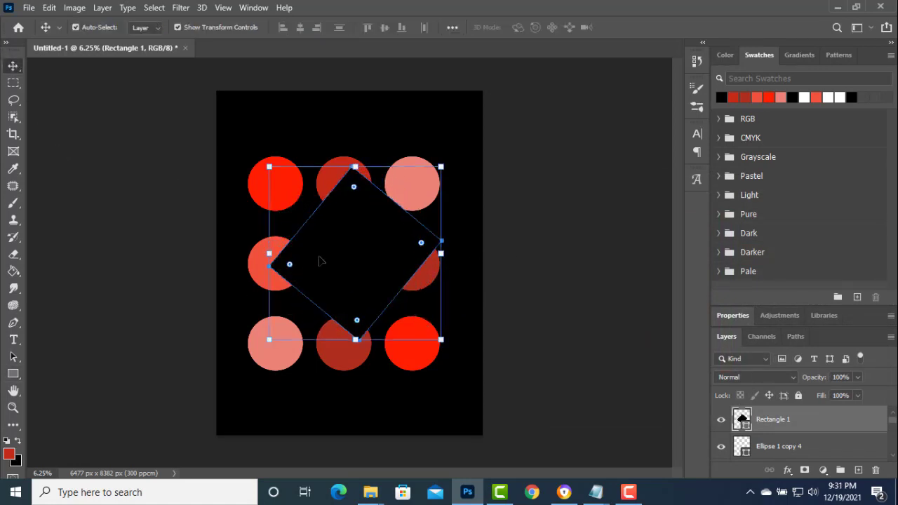
drag(322, 261, 304, 271)
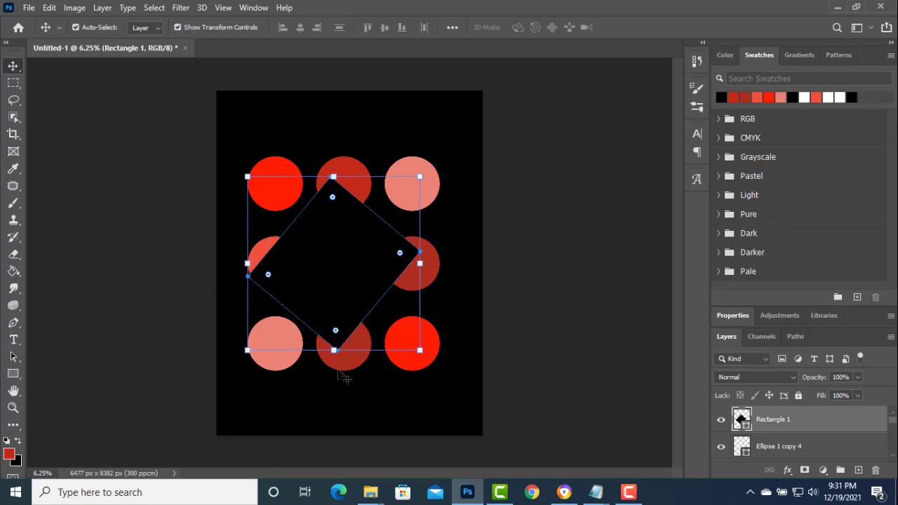
mouse_move(335, 366)
mouse_down()
mouse_move(367, 362)
mouse_move(336, 368)
mouse_up()
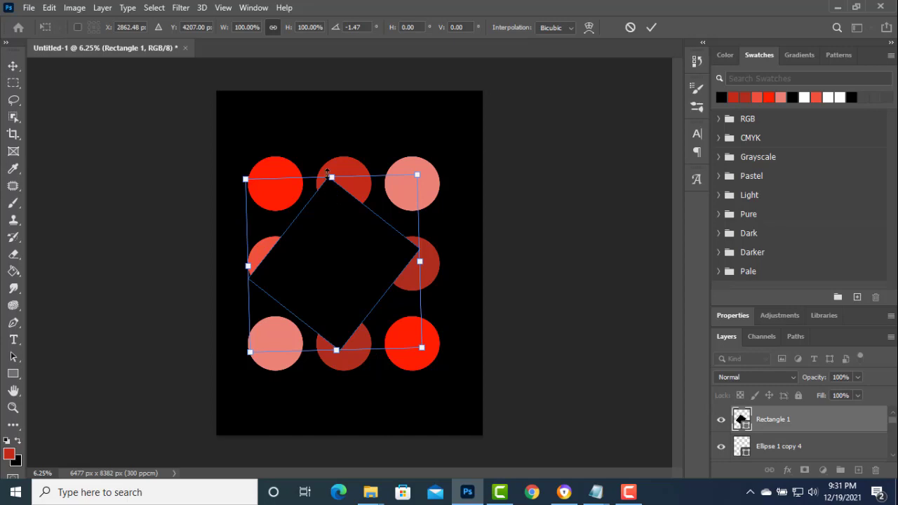
drag(333, 270, 341, 264)
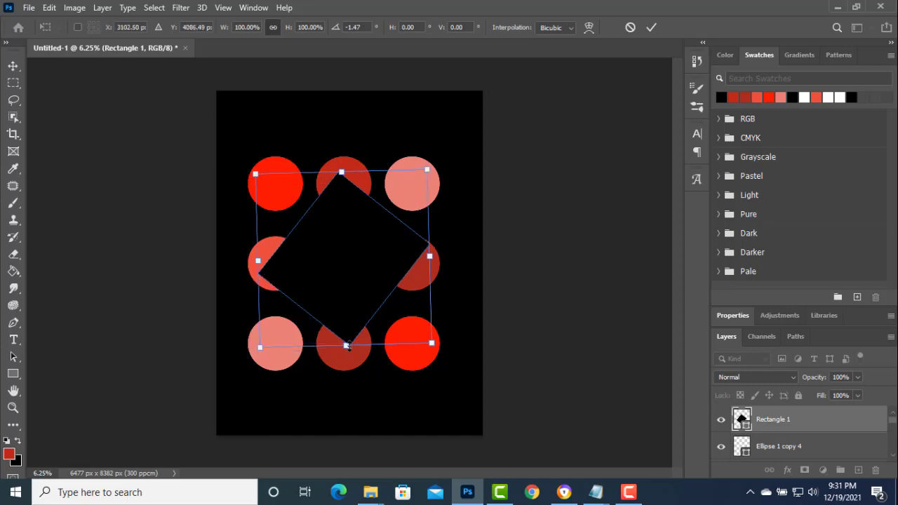
Scale the black diamond to about 84%, fine-tune its rotation to about 2.4° and centre it so it cuts into the four middle-edge circles.
drag(346, 345, 345, 316)
drag(341, 173, 341, 182)
drag(346, 266, 346, 280)
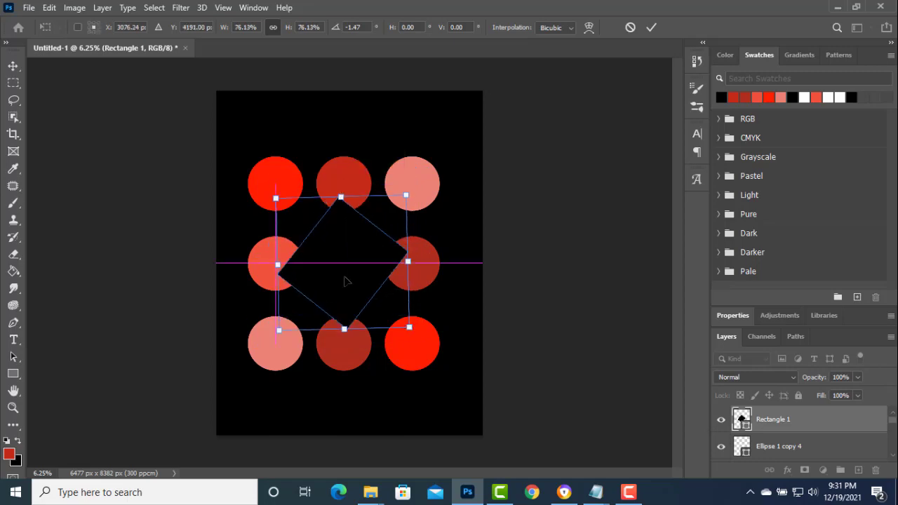
mouse_move(432, 335)
mouse_down()
mouse_move(430, 358)
mouse_move(432, 346)
mouse_up()
drag(344, 198, 342, 193)
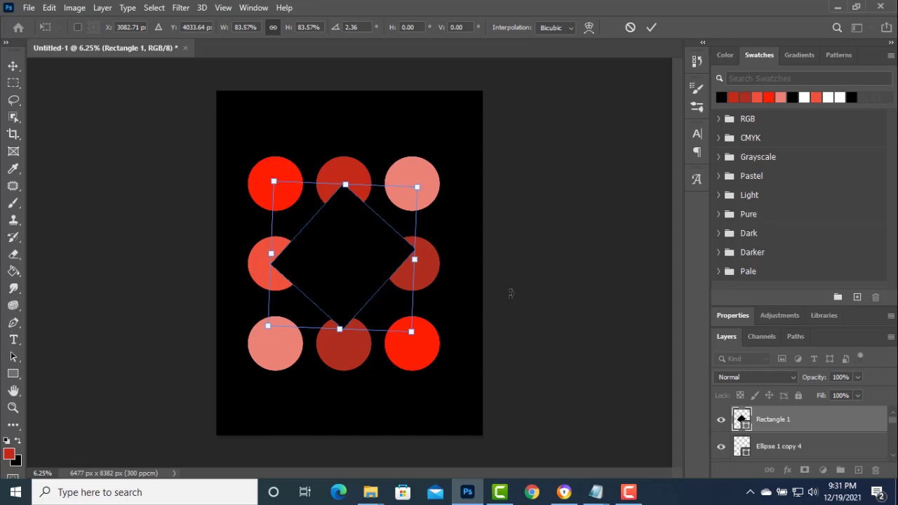
key(Return)
click(491, 254)
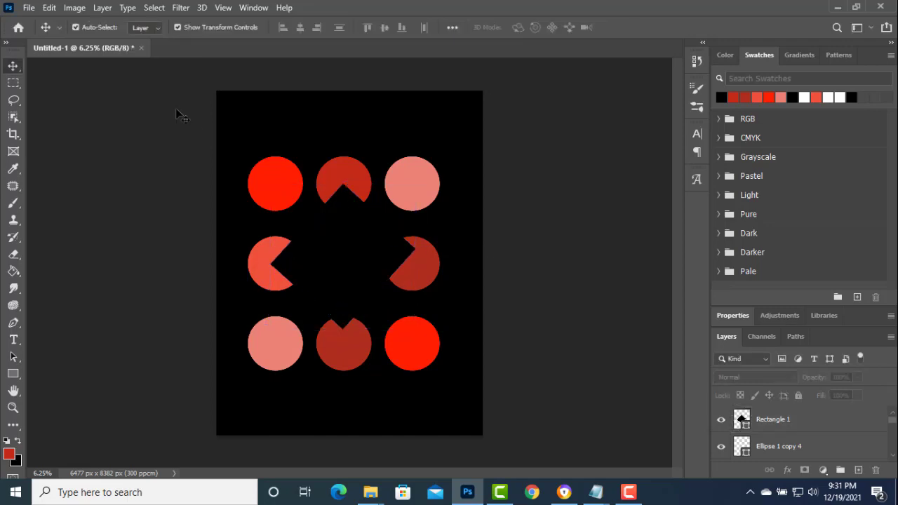
Duplicate all circles together with the black diamond and scale the copy to about 46% in the middle of the grid.
drag(136, 92, 443, 373)
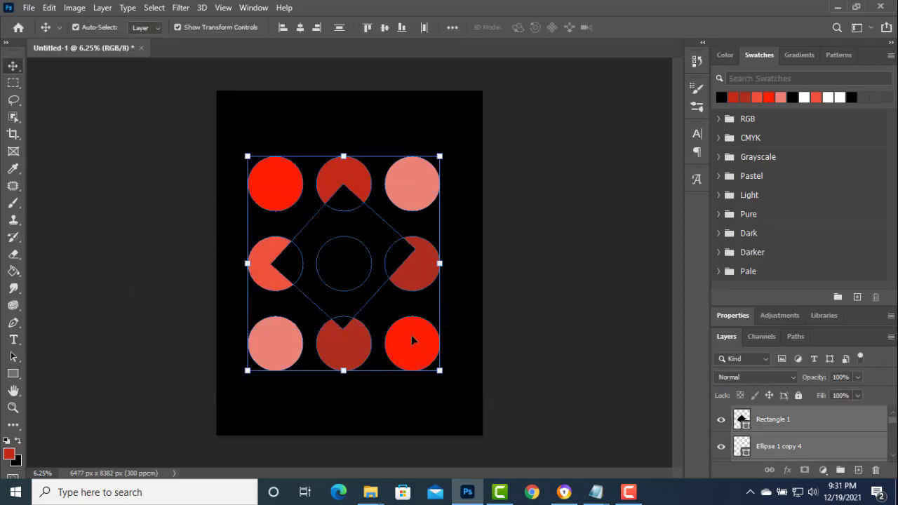
drag(413, 341, 404, 328)
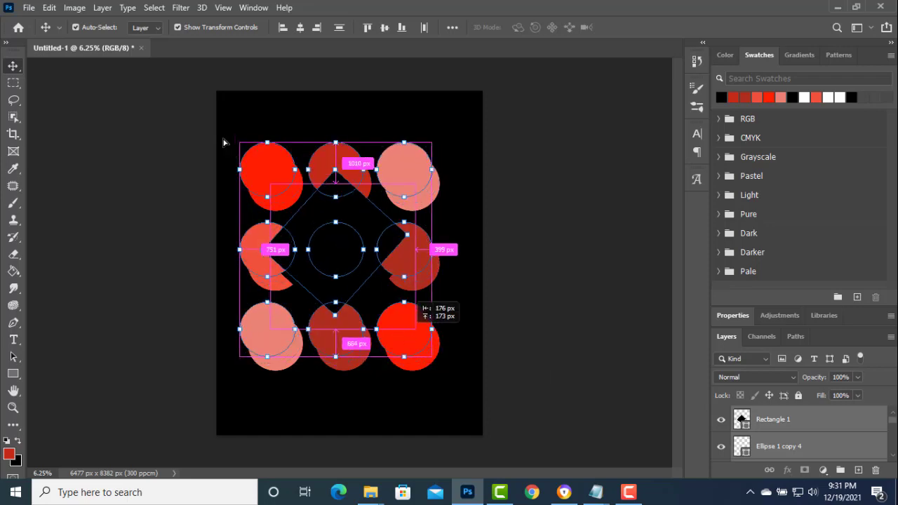
key(ctrl+t)
drag(240, 143, 331, 262)
drag(390, 313, 350, 266)
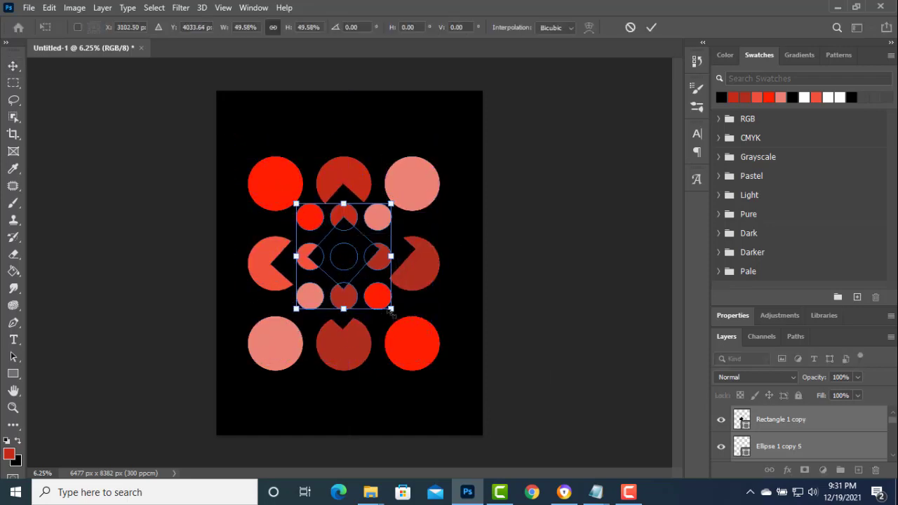
drag(390, 309, 358, 267)
drag(332, 237, 350, 257)
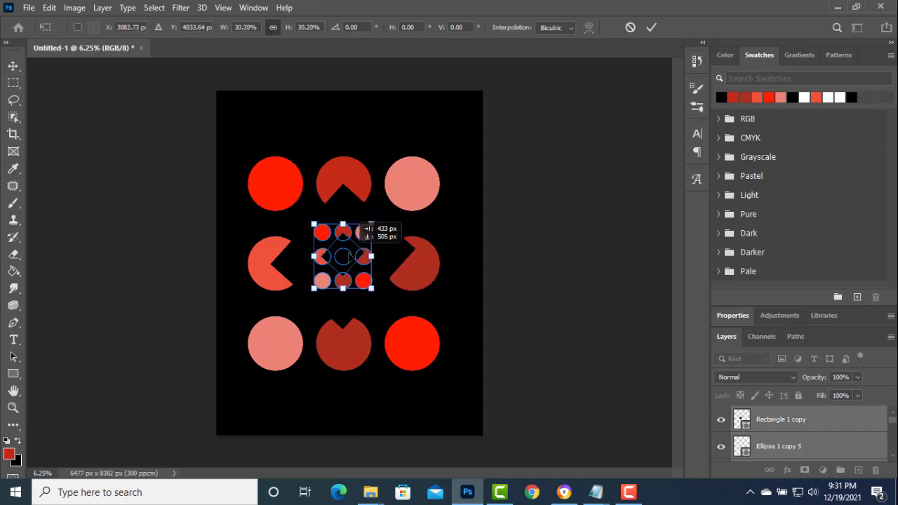
drag(343, 224, 343, 205)
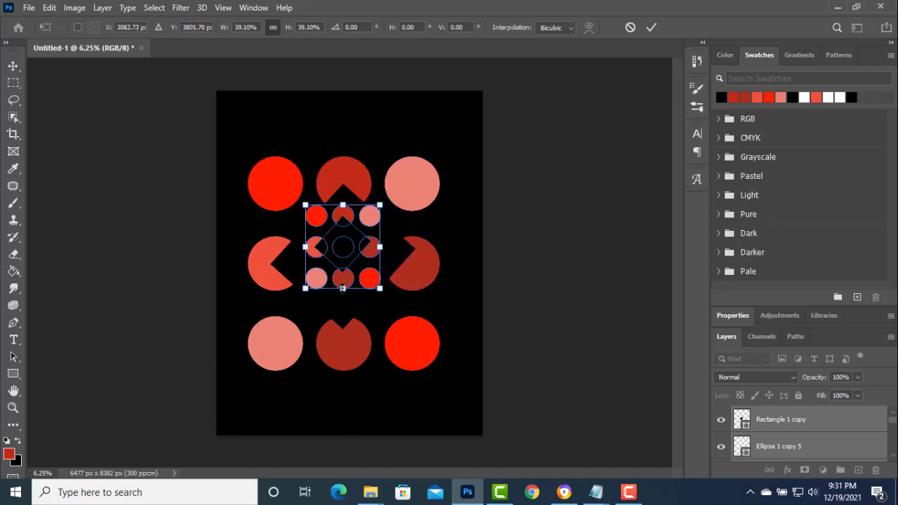
drag(343, 288, 347, 309)
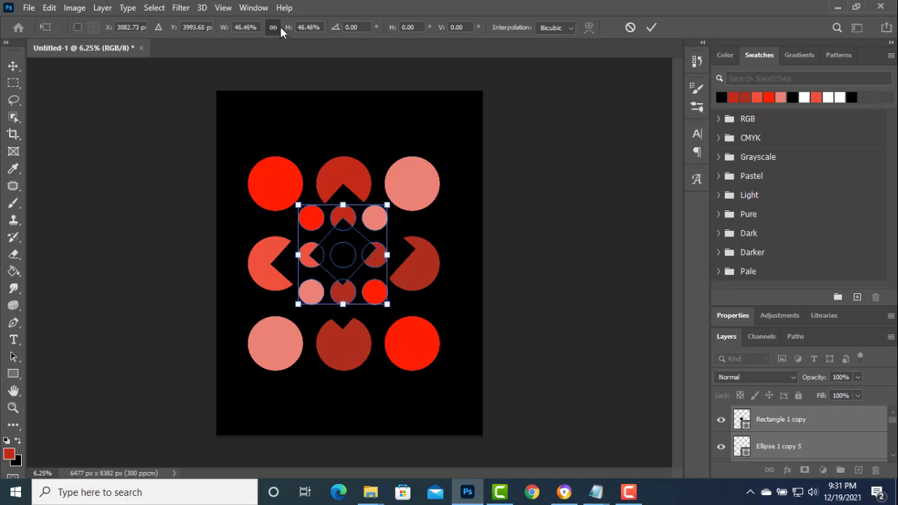
Rotate the small central copy 90° clockwise.
right_click(349, 243)
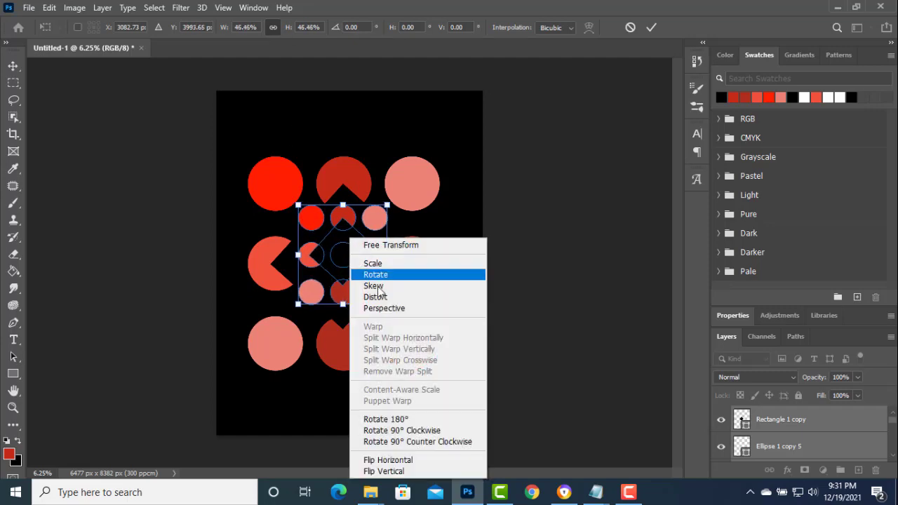
click(423, 431)
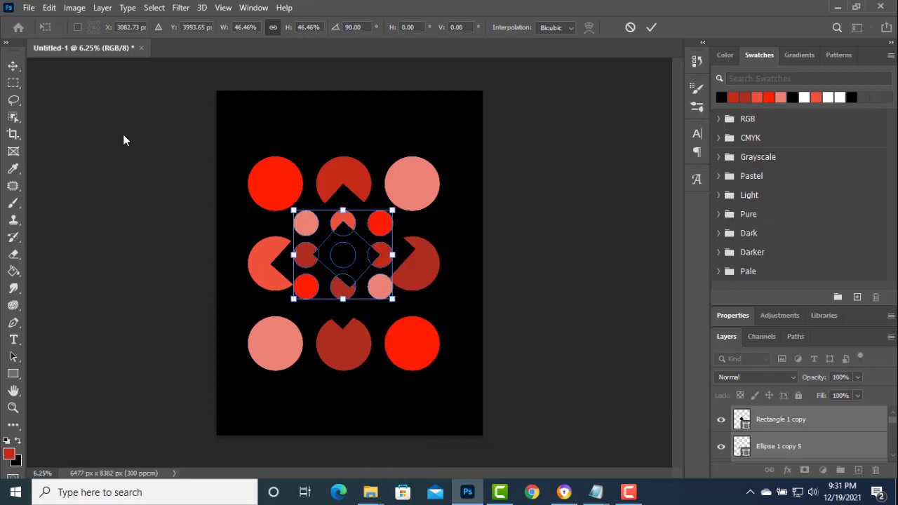
key(Return)
Convert all the circle and rectangle layers into one smart object, leaving out the black colour fill.
drag(208, 179, 465, 415)
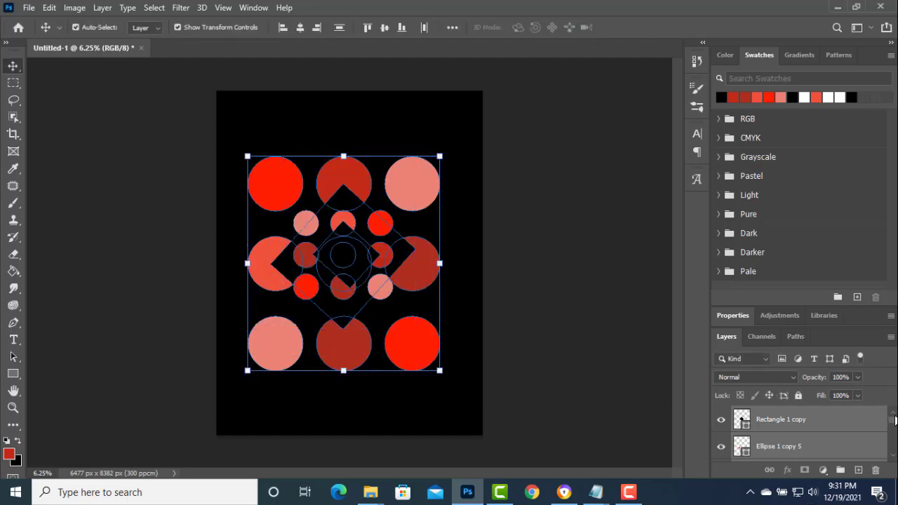
scroll(893, 424, down, 5)
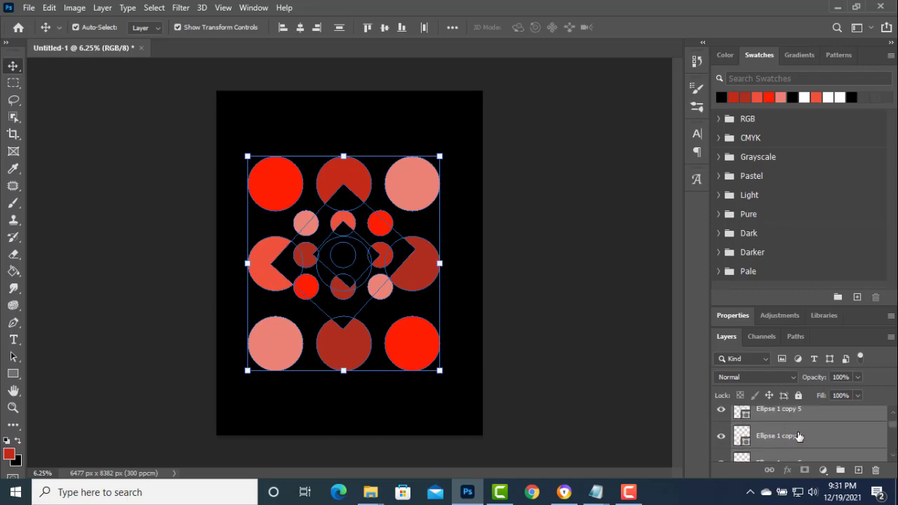
right_click(798, 437)
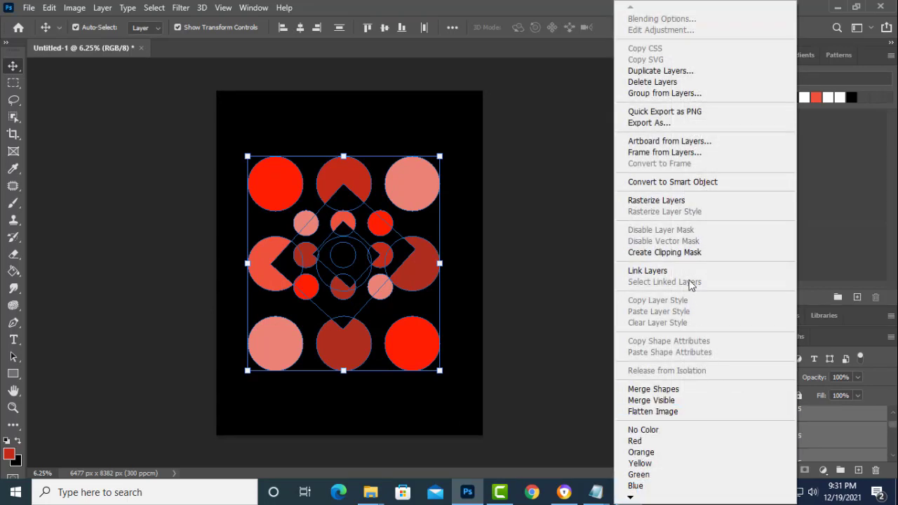
click(690, 183)
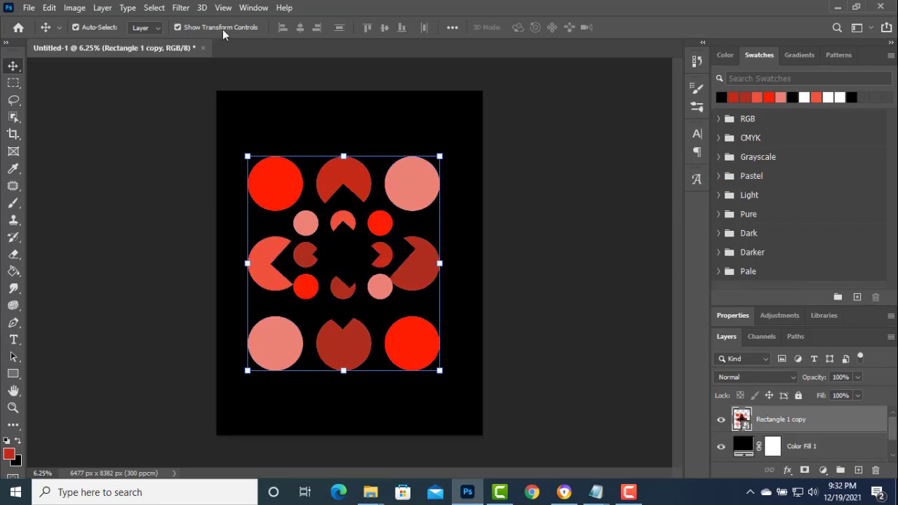
Apply a Radial Blur to the smart object with amount 100, method Zoom and quality Good.
click(181, 8)
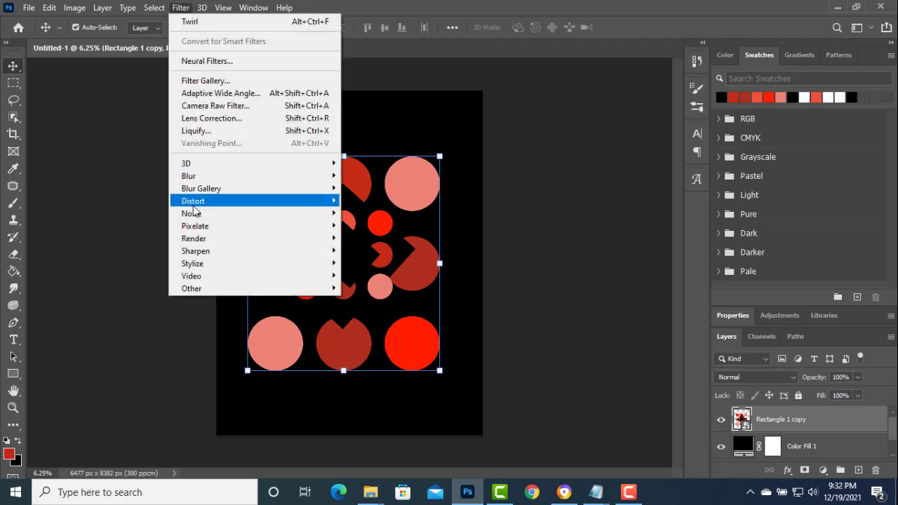
mouse_move(204, 181)
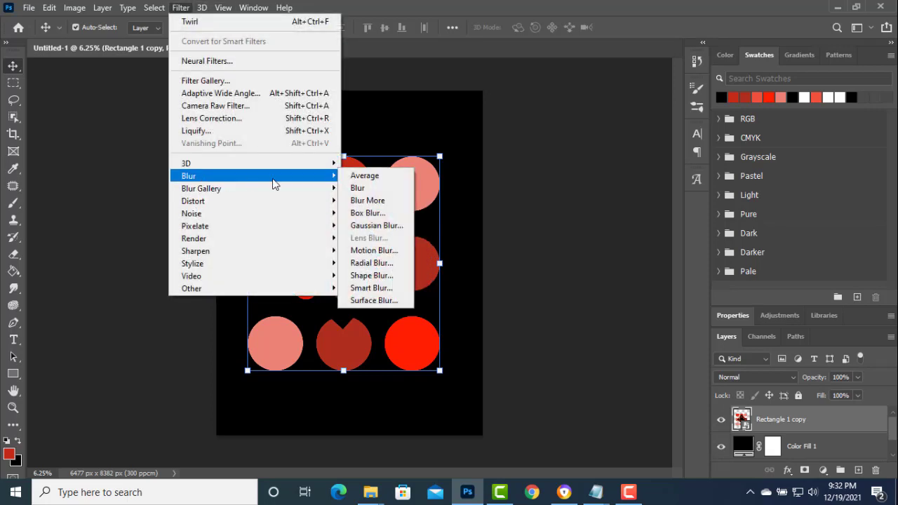
click(383, 264)
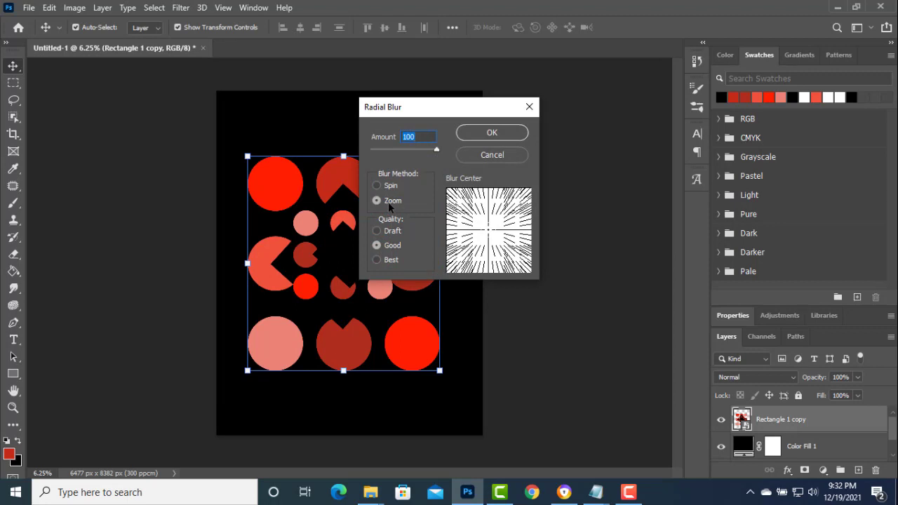
click(384, 186)
click(394, 201)
click(492, 132)
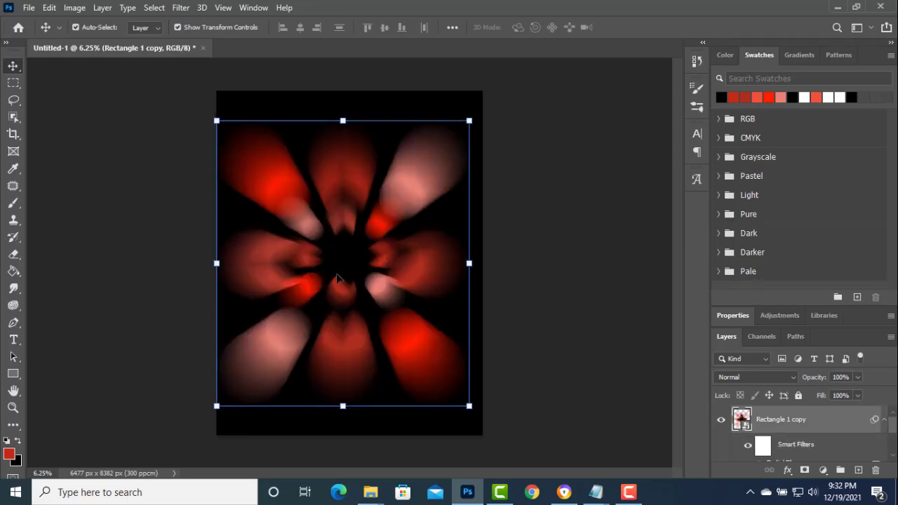
Apply a Twirl distortion to the blurred smart object with an angle of 300°.
click(179, 8)
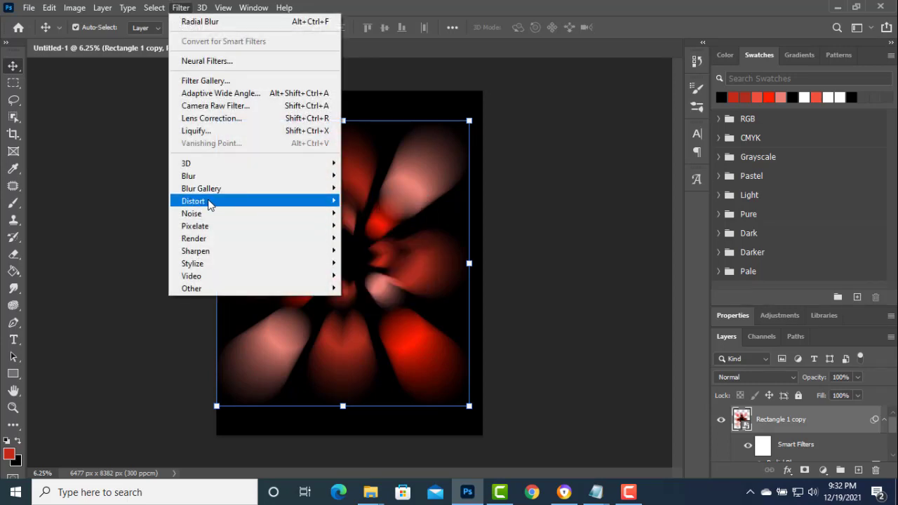
mouse_move(194, 203)
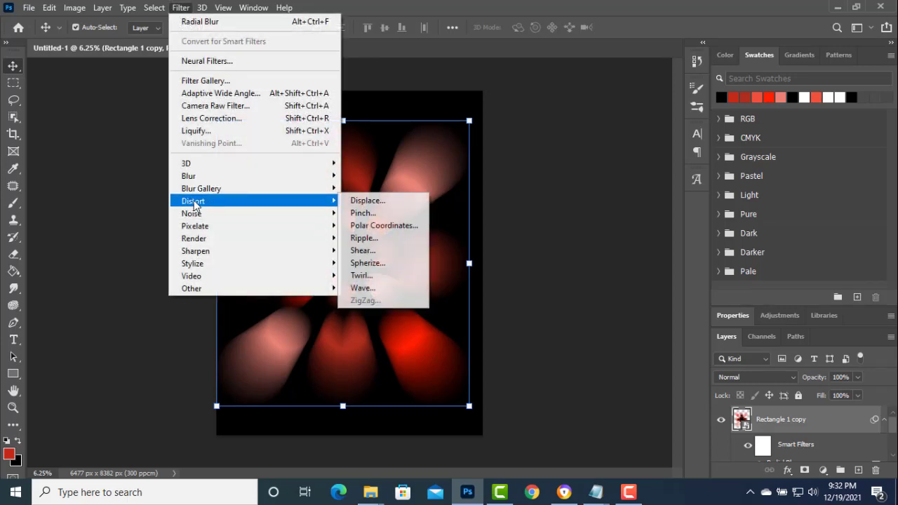
click(361, 277)
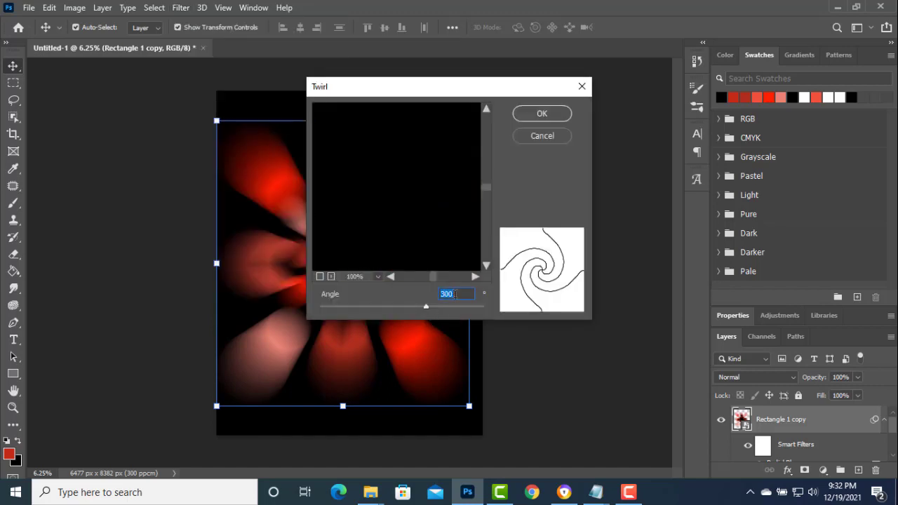
click(431, 297)
click(538, 115)
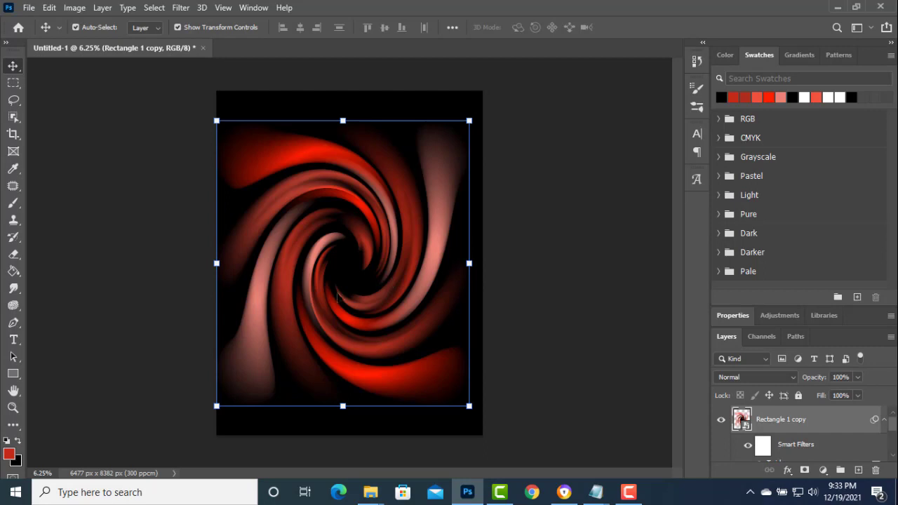
Add a Hue/Saturation adjustment layer above the twirled artwork and set its hue to -9.
click(823, 469)
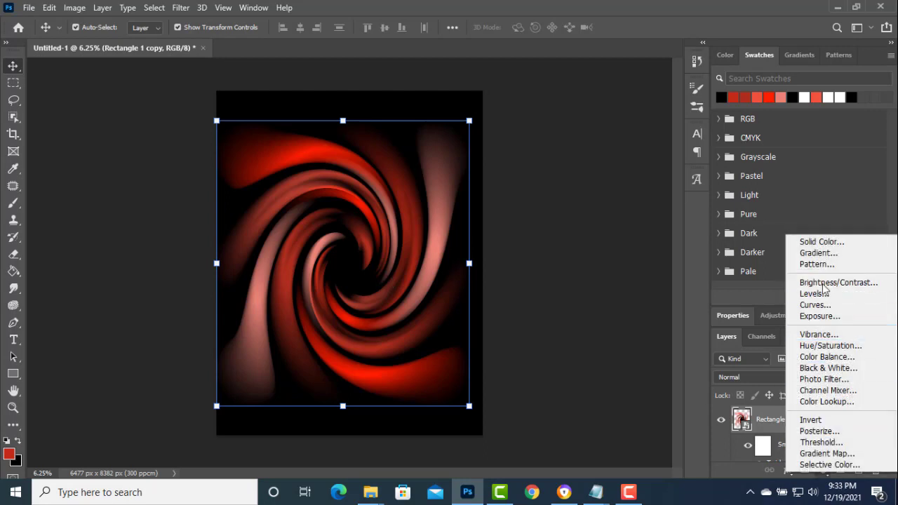
click(817, 345)
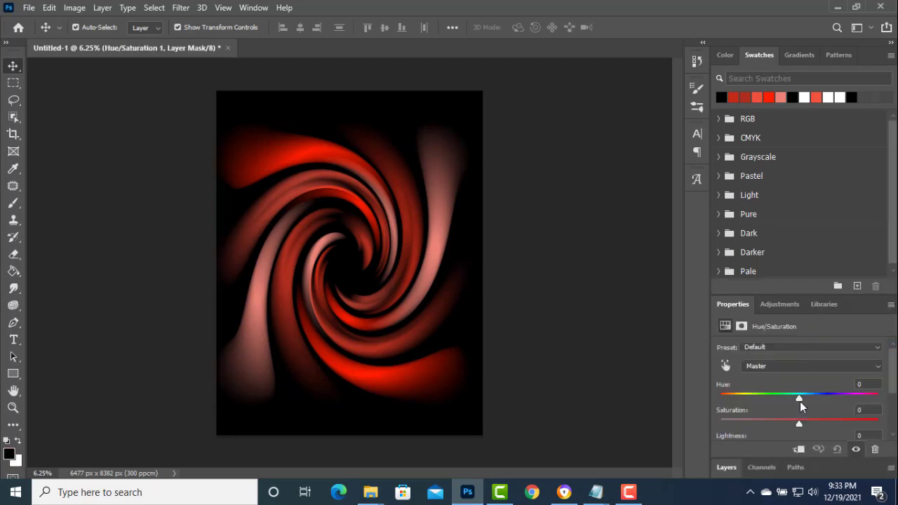
mouse_move(799, 399)
mouse_down()
mouse_move(886, 400)
mouse_move(686, 392)
mouse_move(877, 395)
mouse_move(792, 395)
mouse_up()
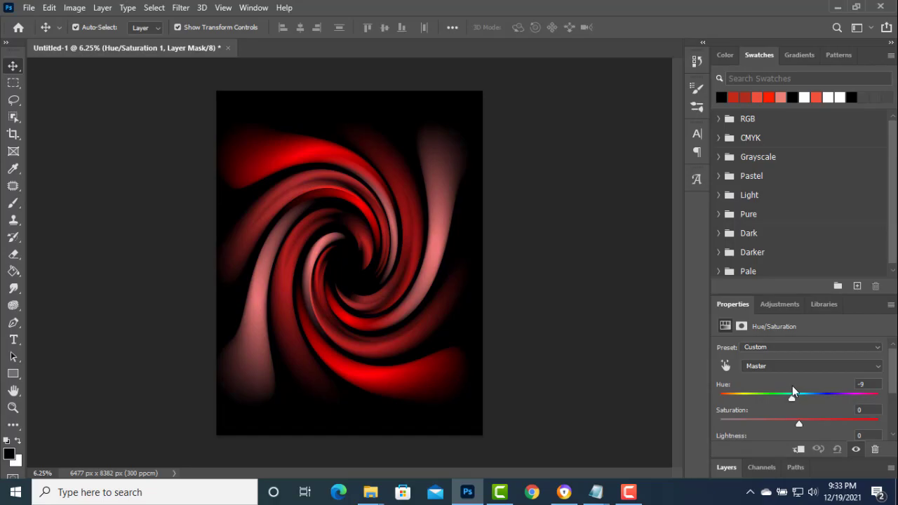